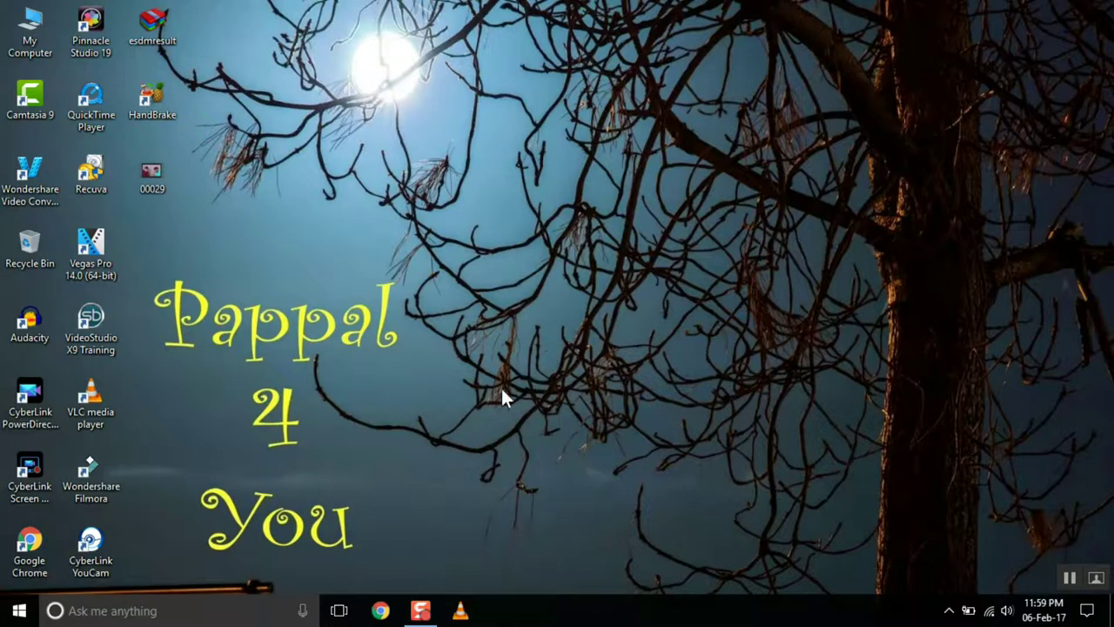
Search for handbrake in Chrome, open the official handbrake.fr site and download HandBrake 1.0.2 for Windows
left_click(380, 610)
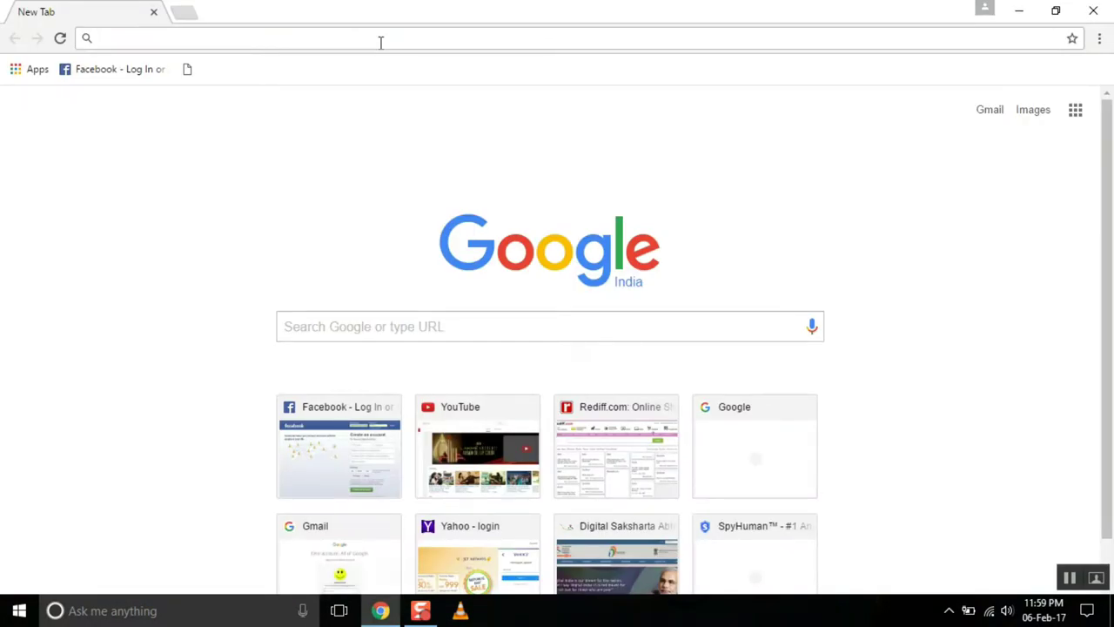
type("handb")
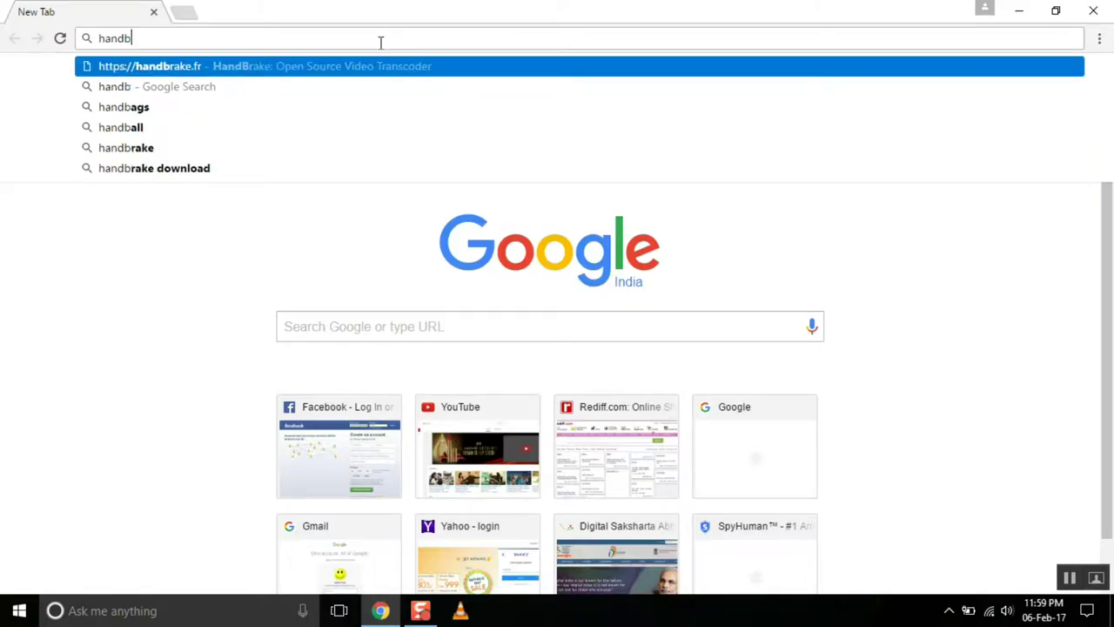
type("rake")
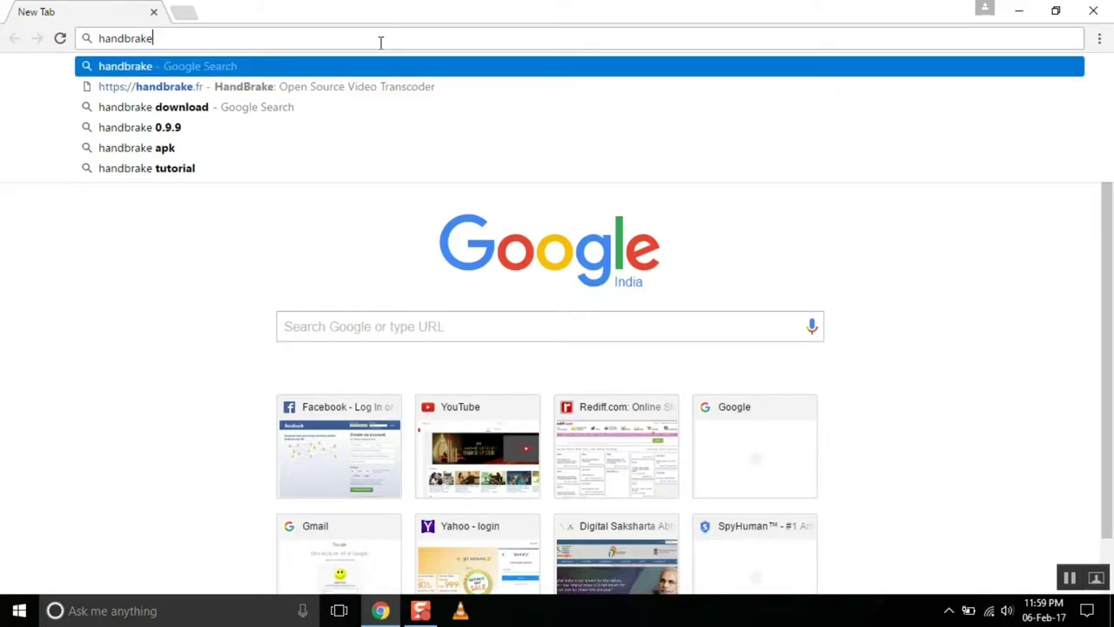
key("Return")
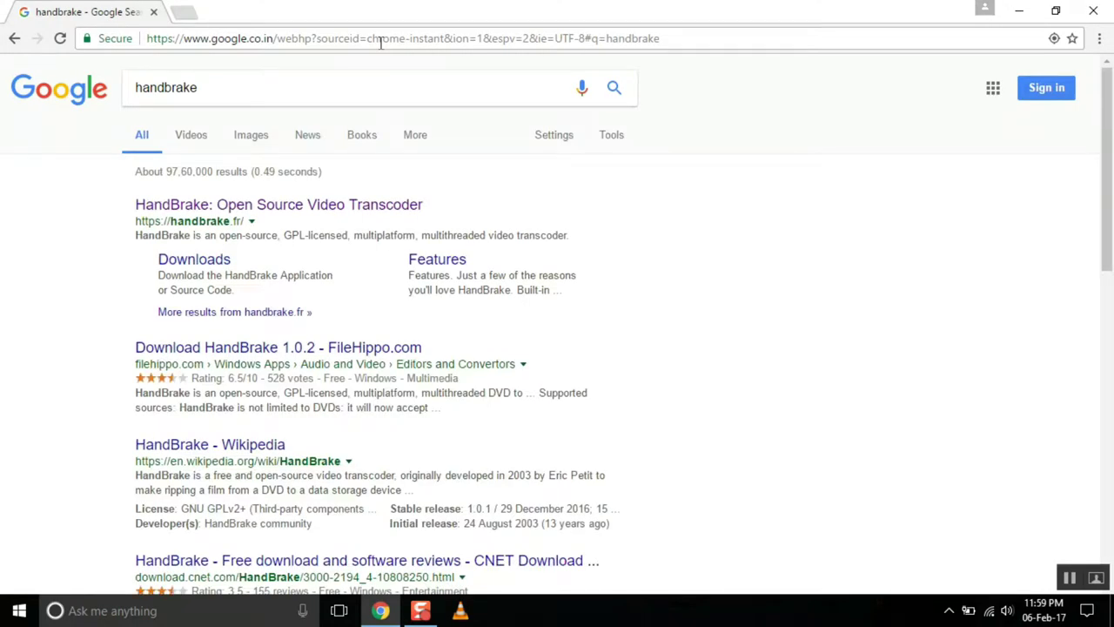
left_click(235, 209)
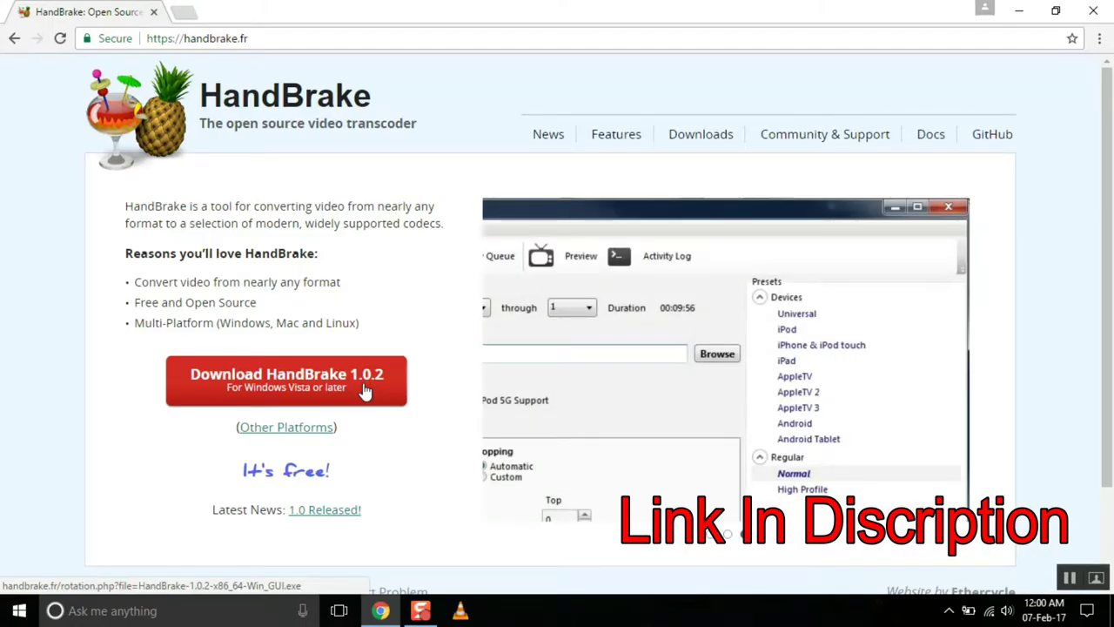
left_click(365, 392)
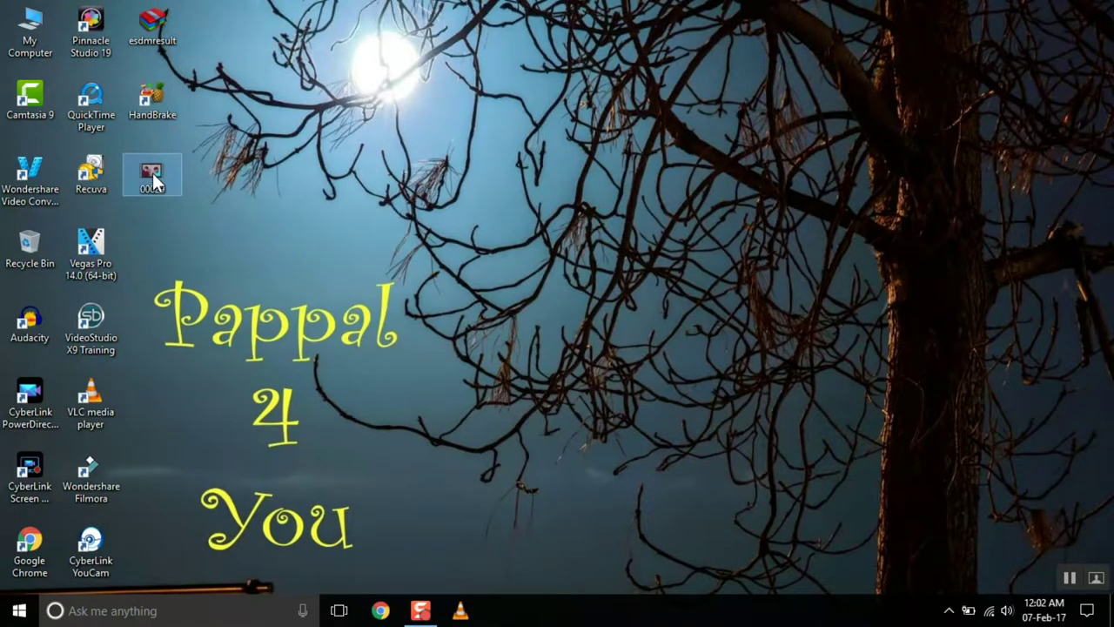
Check the type and size of the 00029 video on the desktop in its file properties
right_click(153, 174)
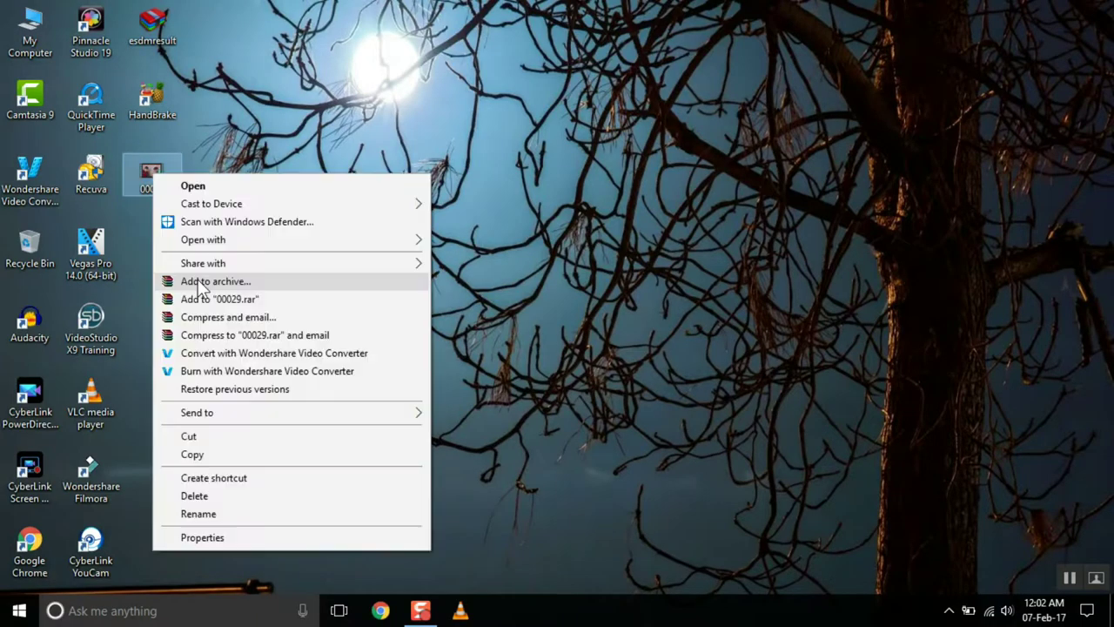
left_click(194, 537)
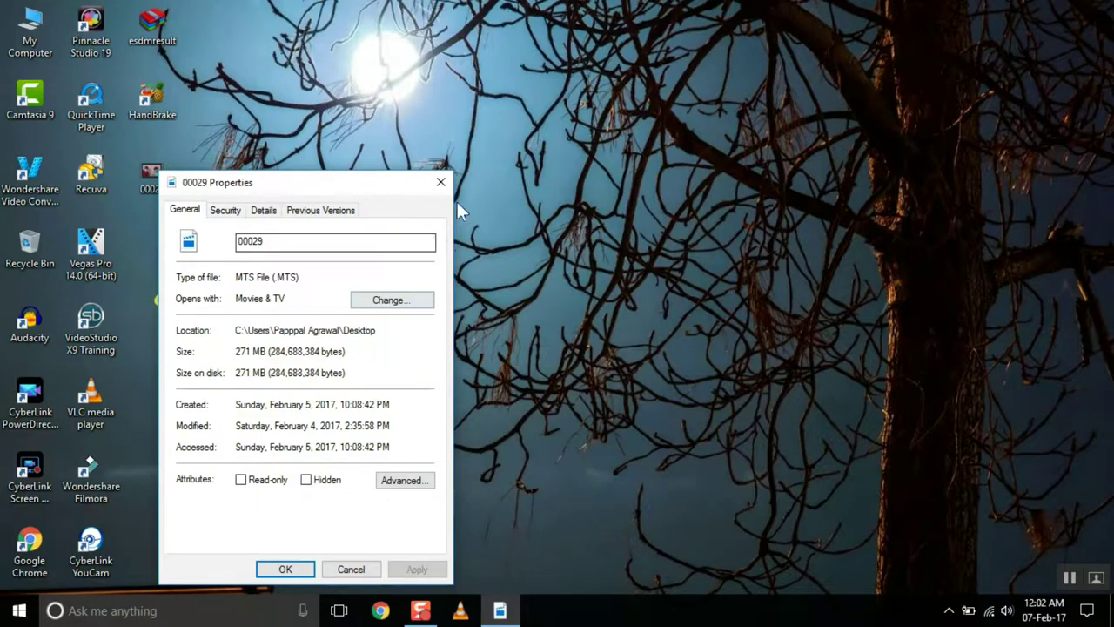
left_click(442, 182)
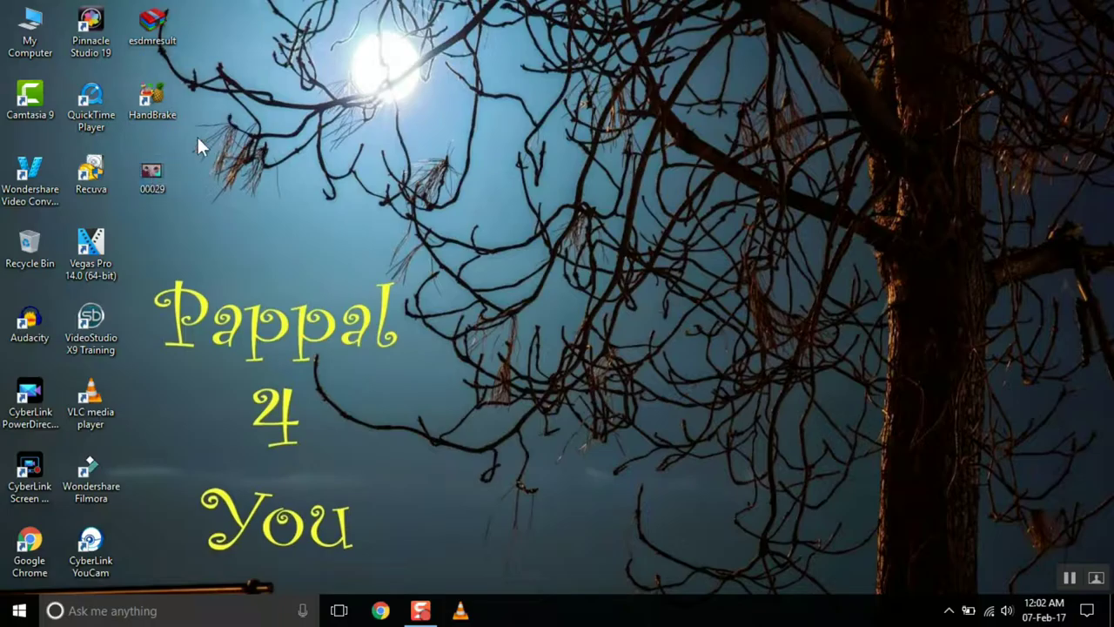
Launch HandBrake and load the single video file 00029 from the Desktop as the source
double_click(161, 89)
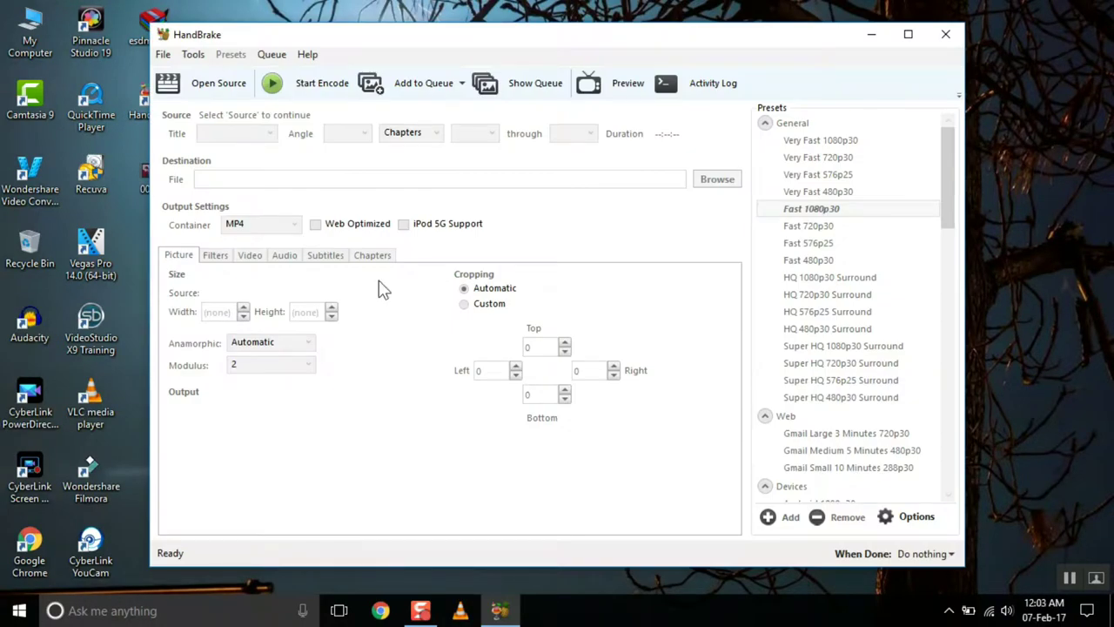
left_click(219, 87)
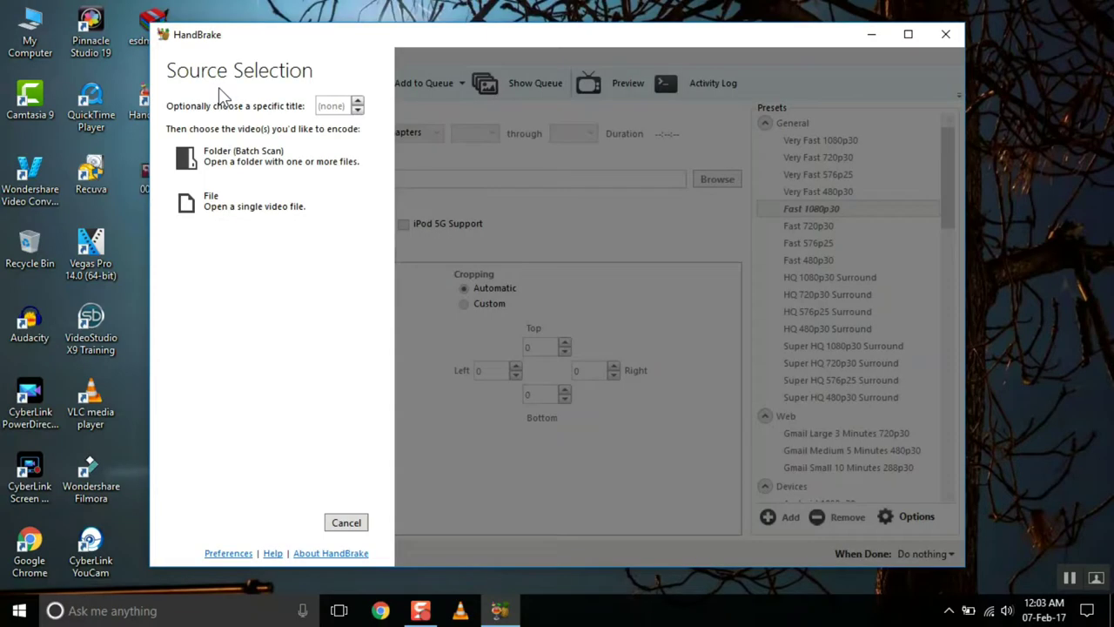
left_click(268, 216)
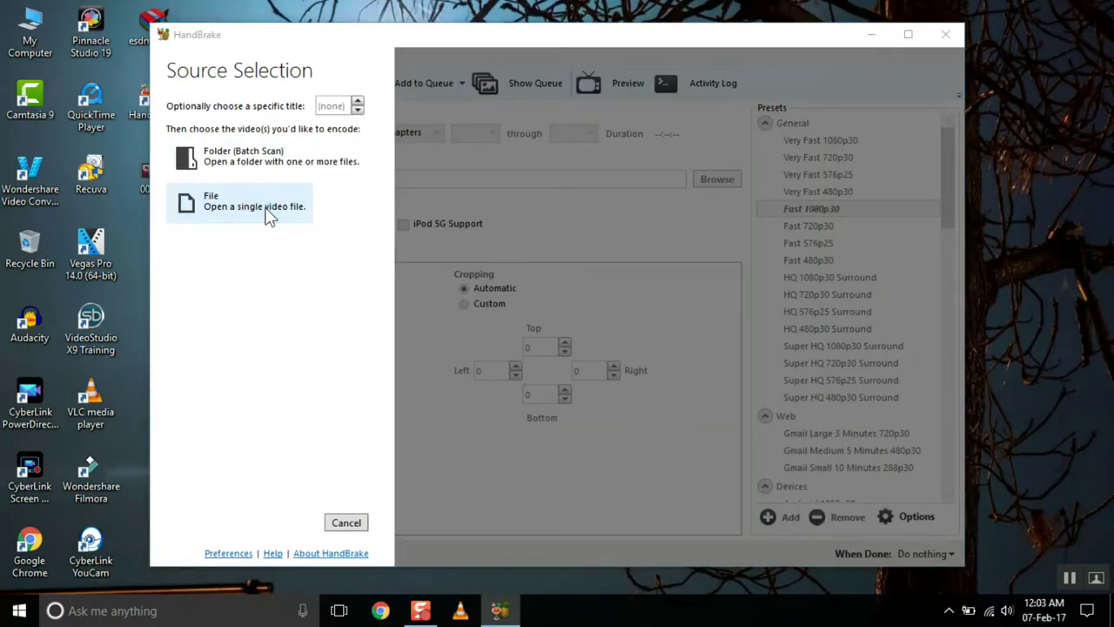
left_click(370, 201)
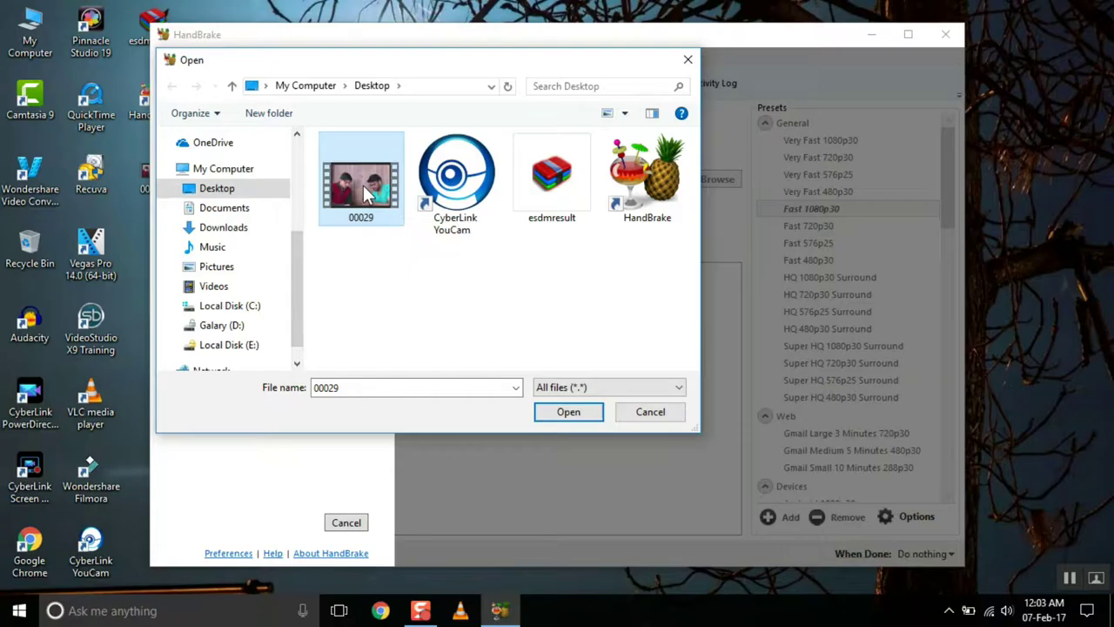
left_click(571, 411)
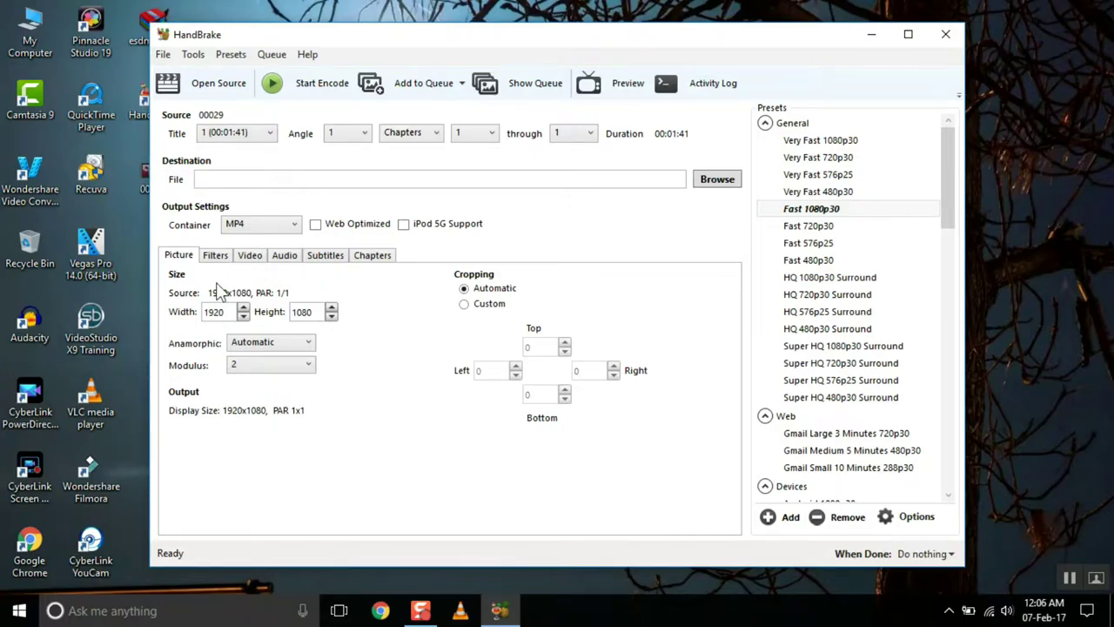
Set the constant video quality to RF 26 and the audio track to the MP3 codec with a bitrate of 128
left_click(254, 256)
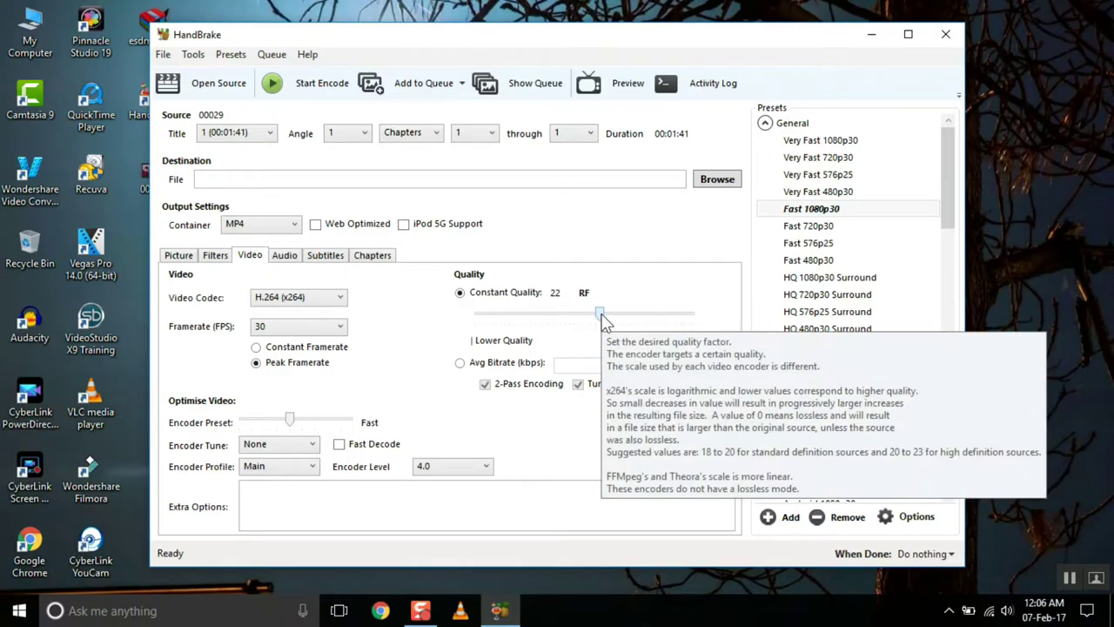
left_click_drag(602, 316, 587, 313)
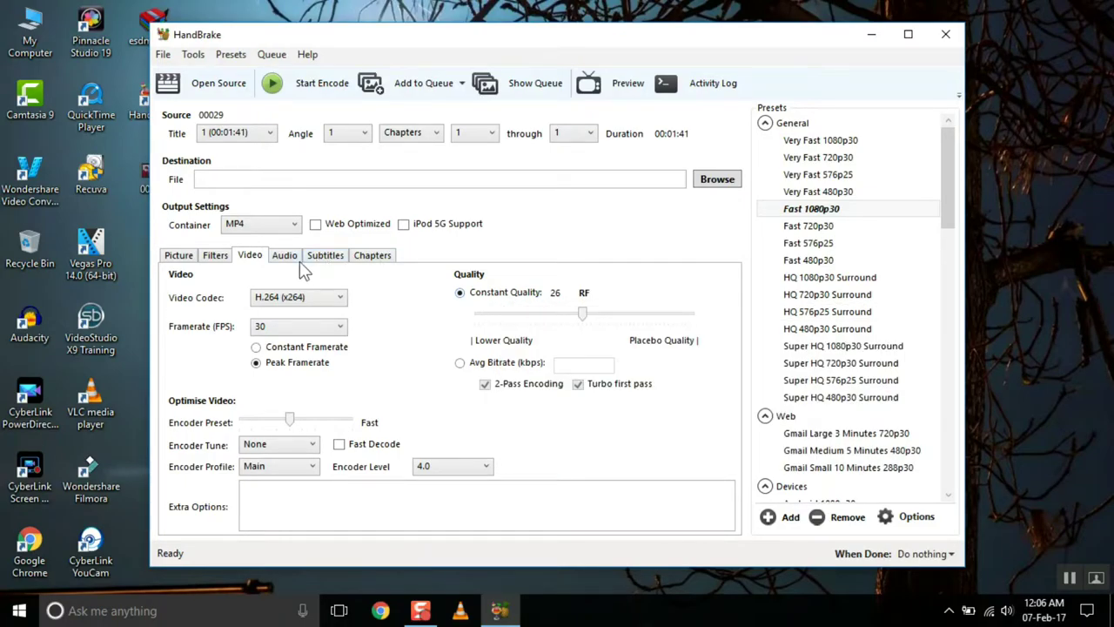
left_click(294, 260)
left_click(405, 330)
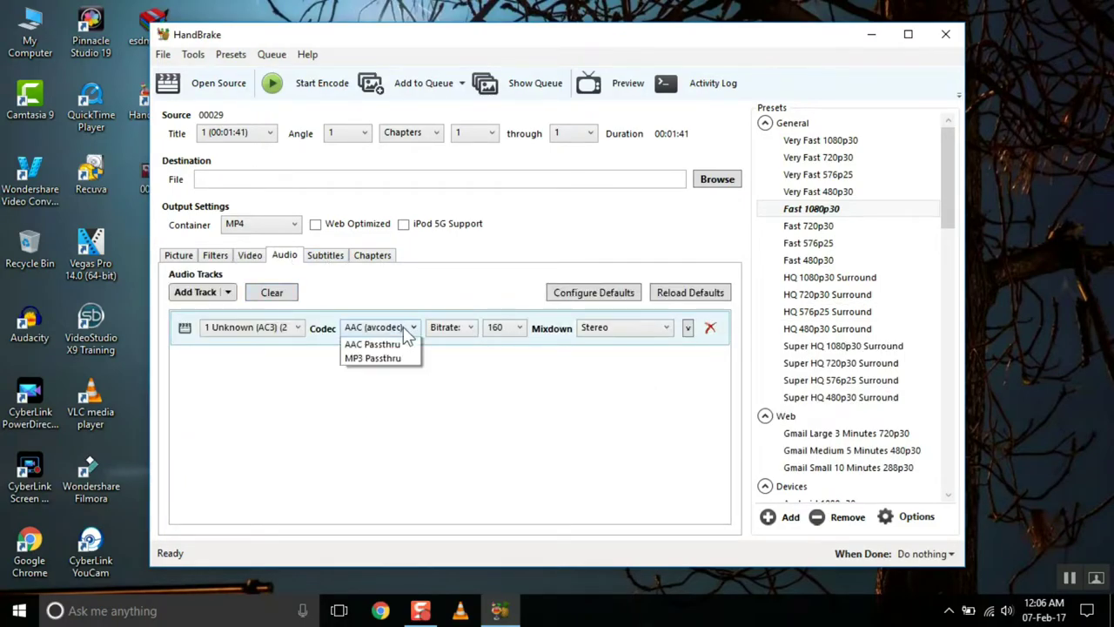
left_click(394, 362)
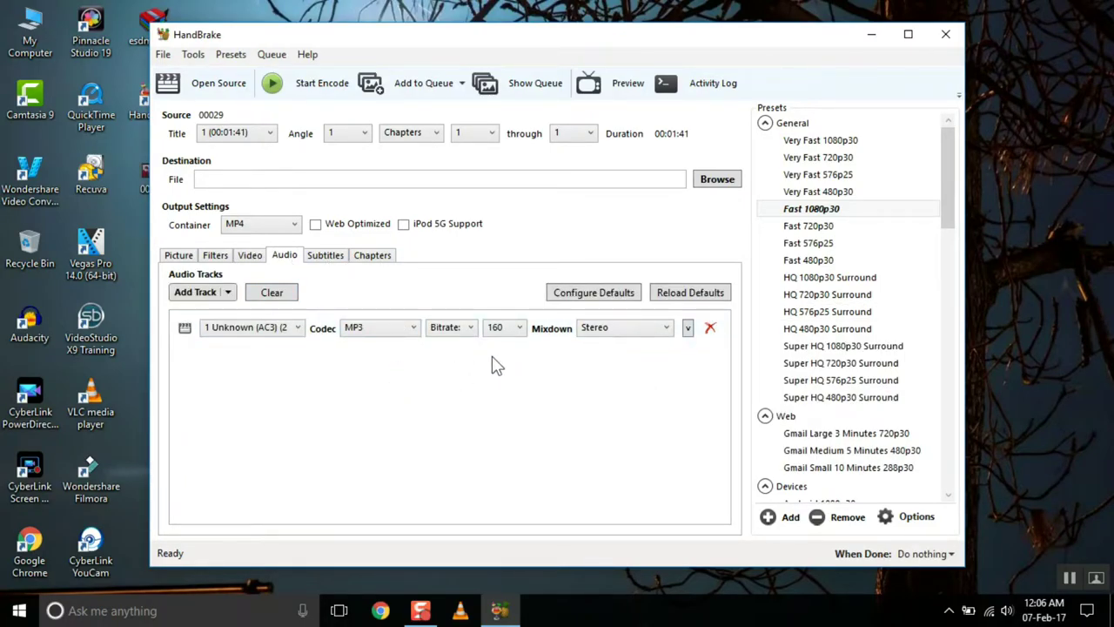
left_click(519, 328)
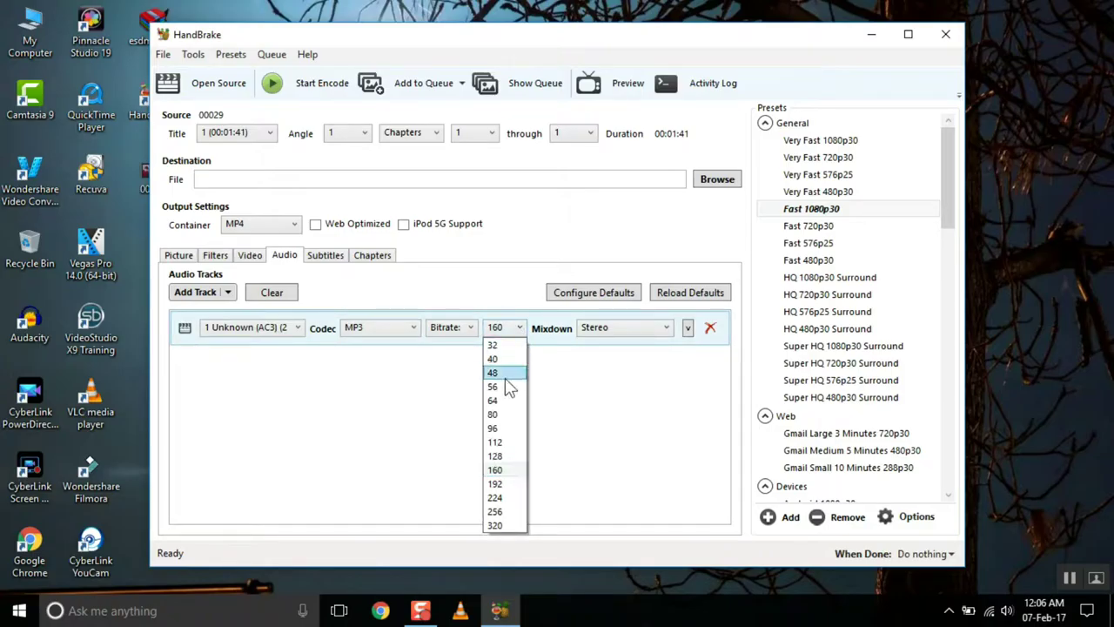
left_click(505, 456)
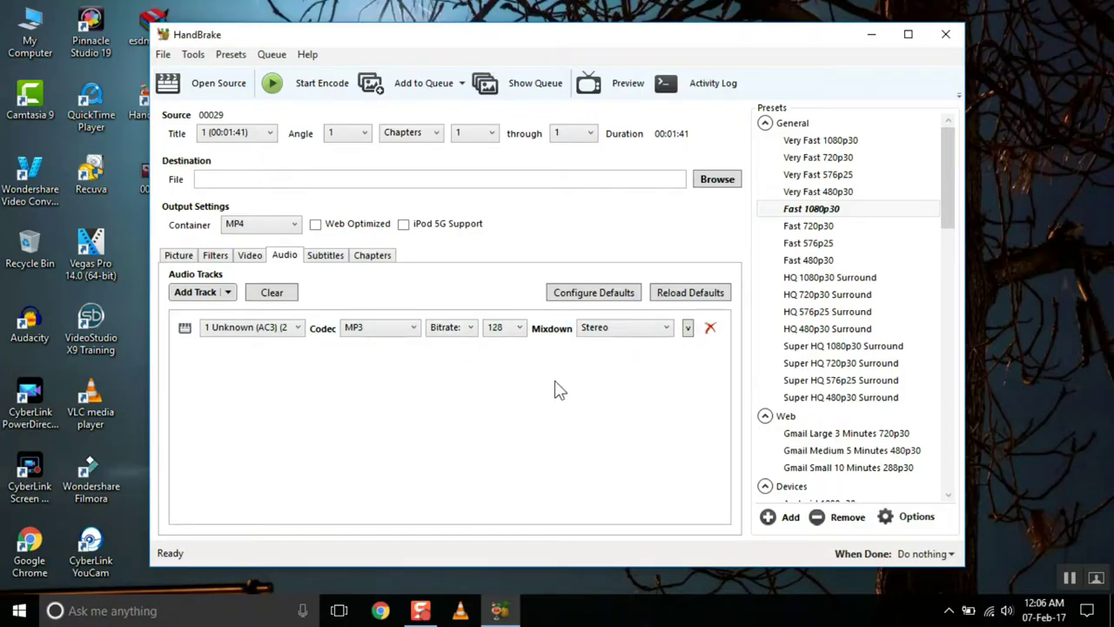
Enable Web Optimized output and encode the video to the Desktop as an MP4 named test video
left_click(315, 224)
left_click(716, 180)
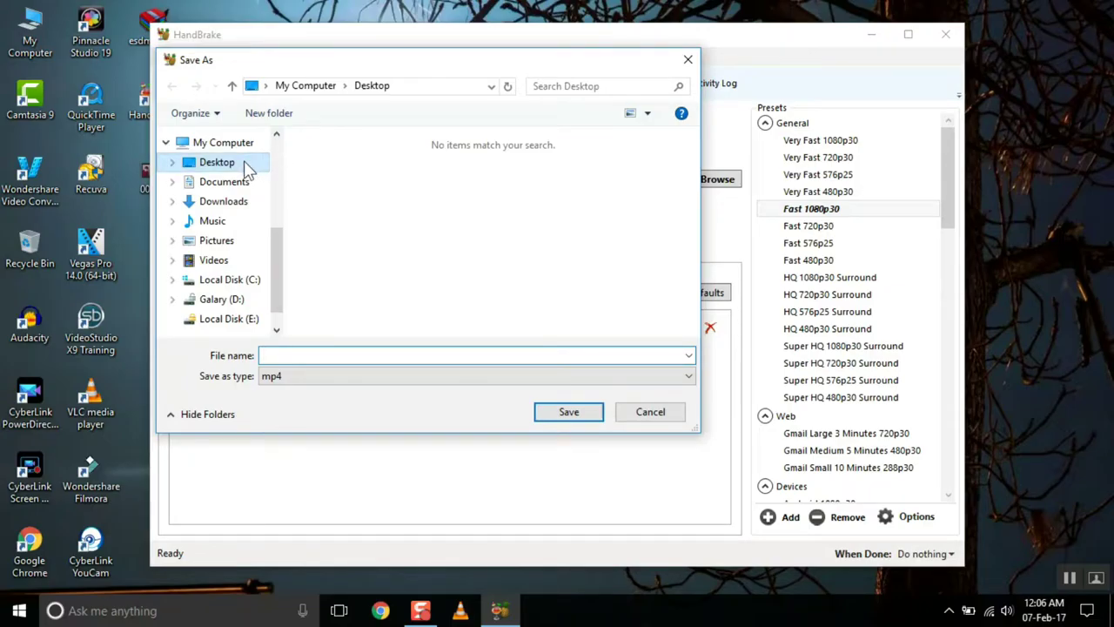
type("test video")
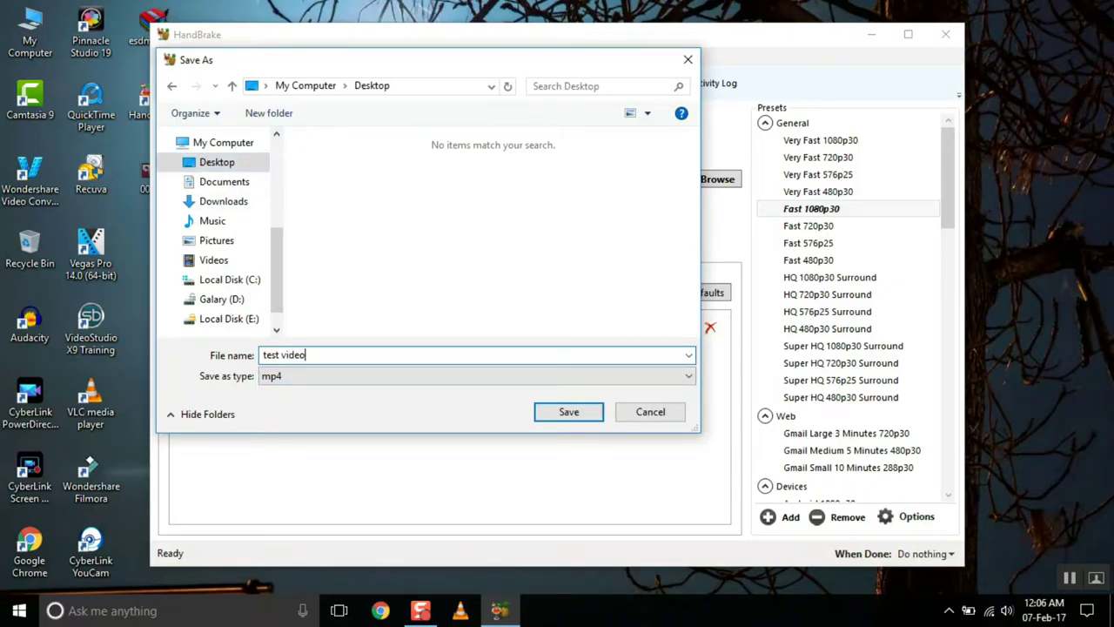
left_click(564, 414)
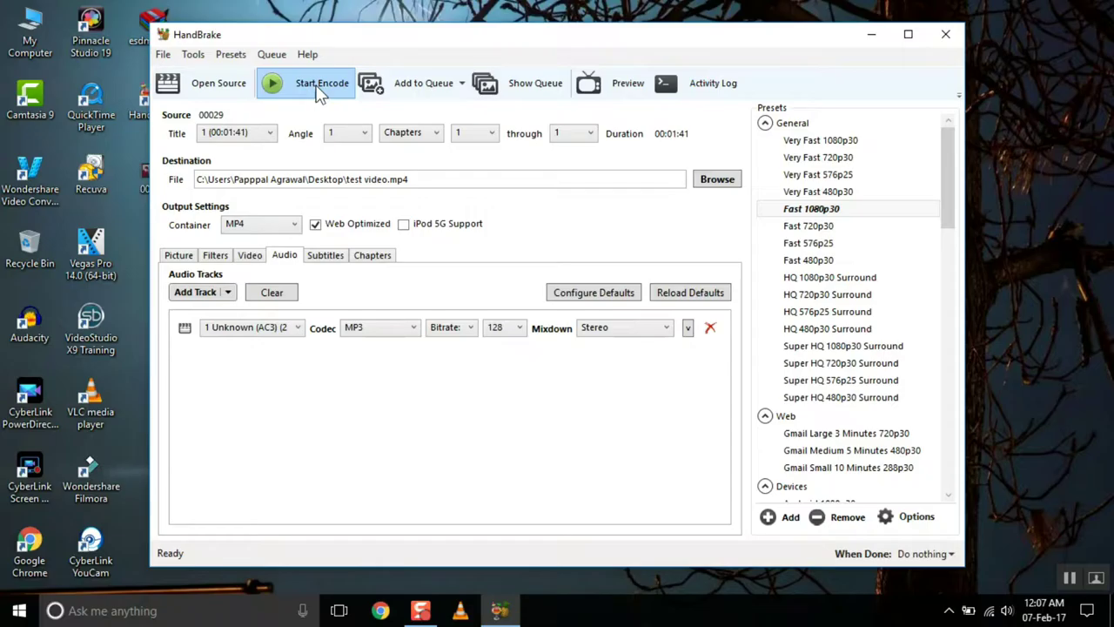
left_click(319, 91)
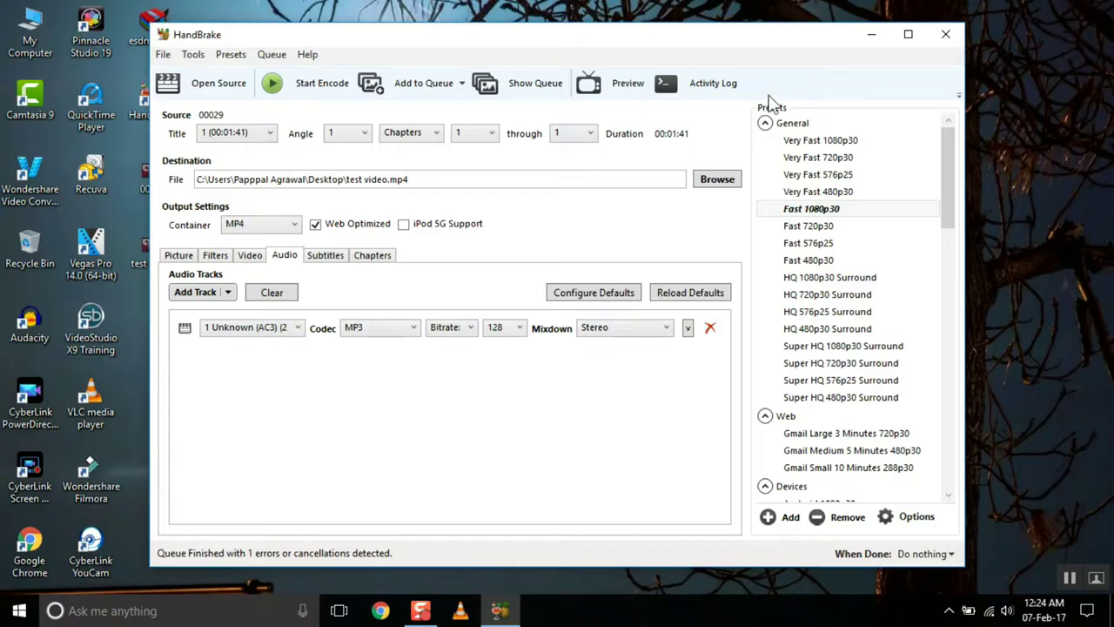
Minimize HandBrake and compare the file sizes of test video and 00029 with their properties side by side
left_click(871, 35)
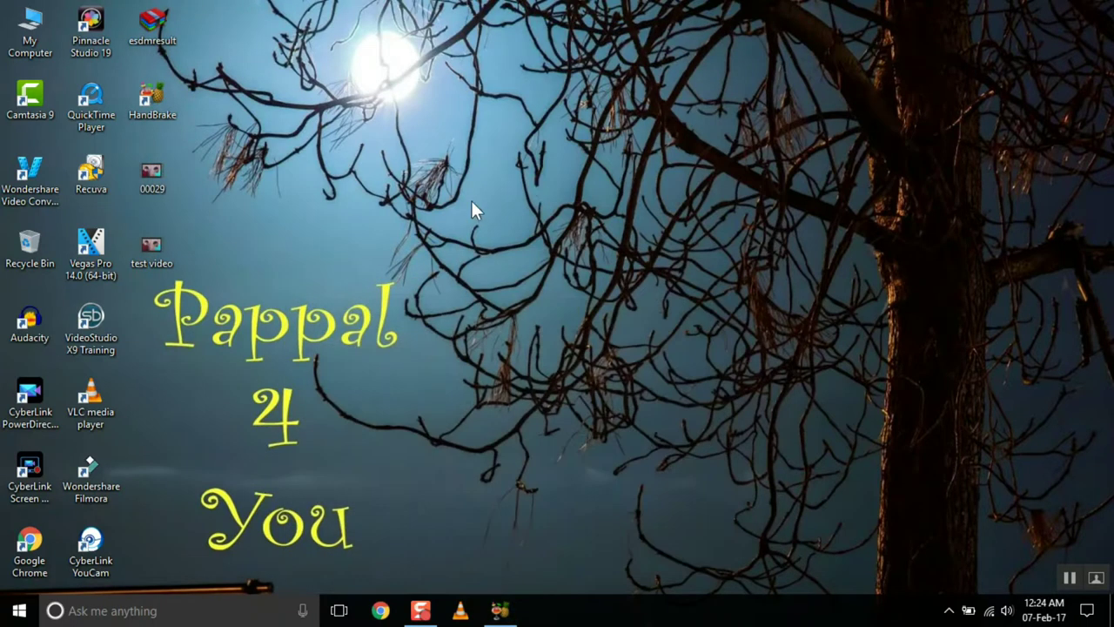
left_click(167, 253)
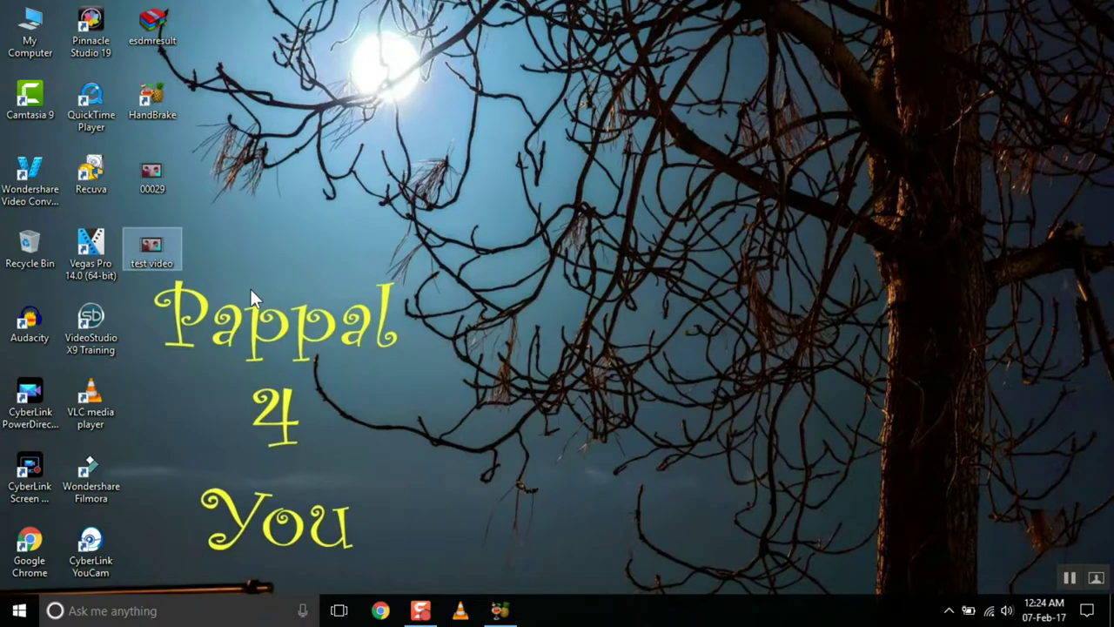
right_click(161, 247)
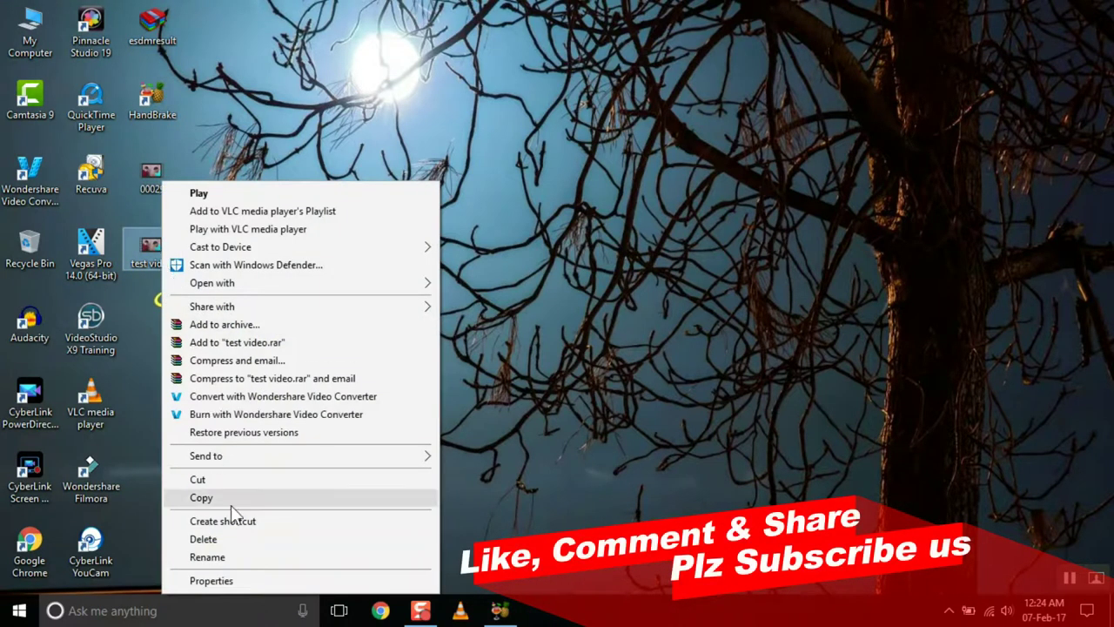
left_click(247, 580)
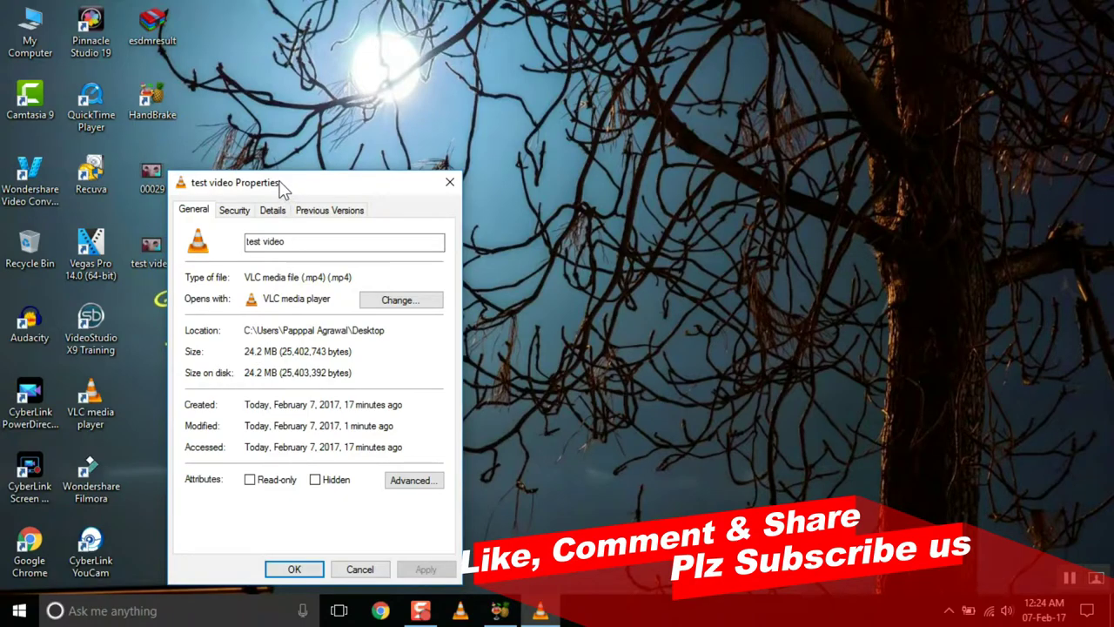
left_click_drag(281, 184, 763, 137)
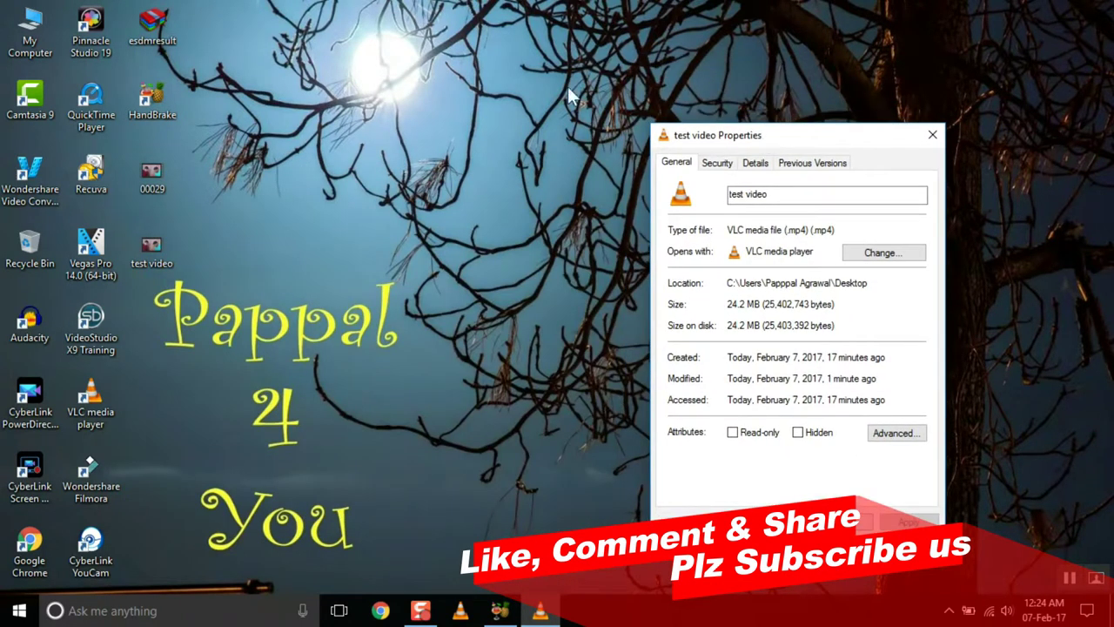
right_click(151, 177)
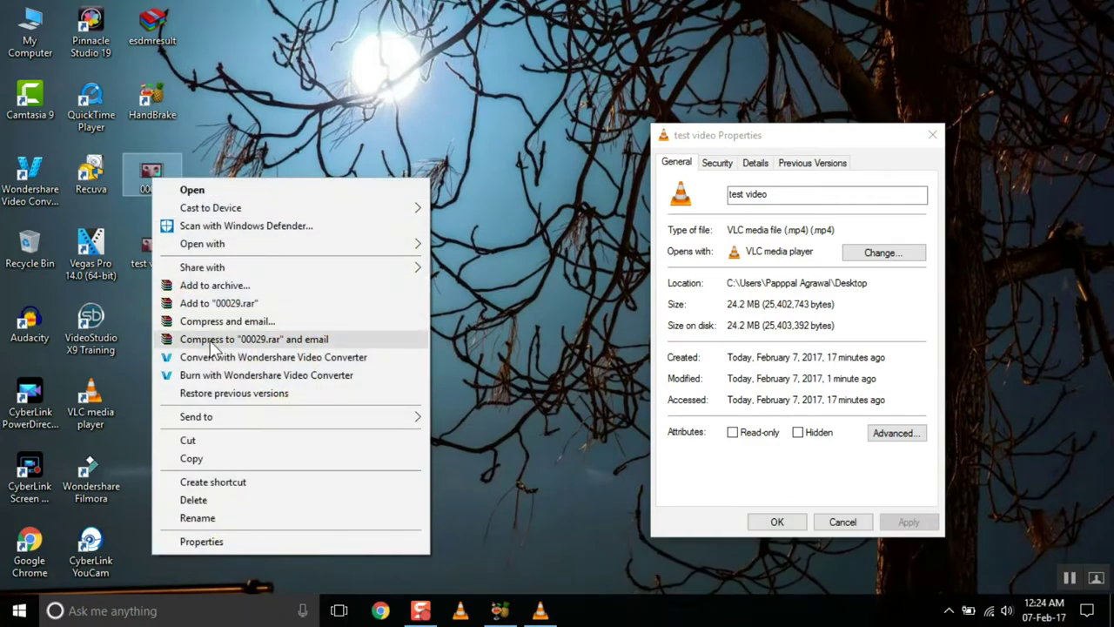
left_click(216, 542)
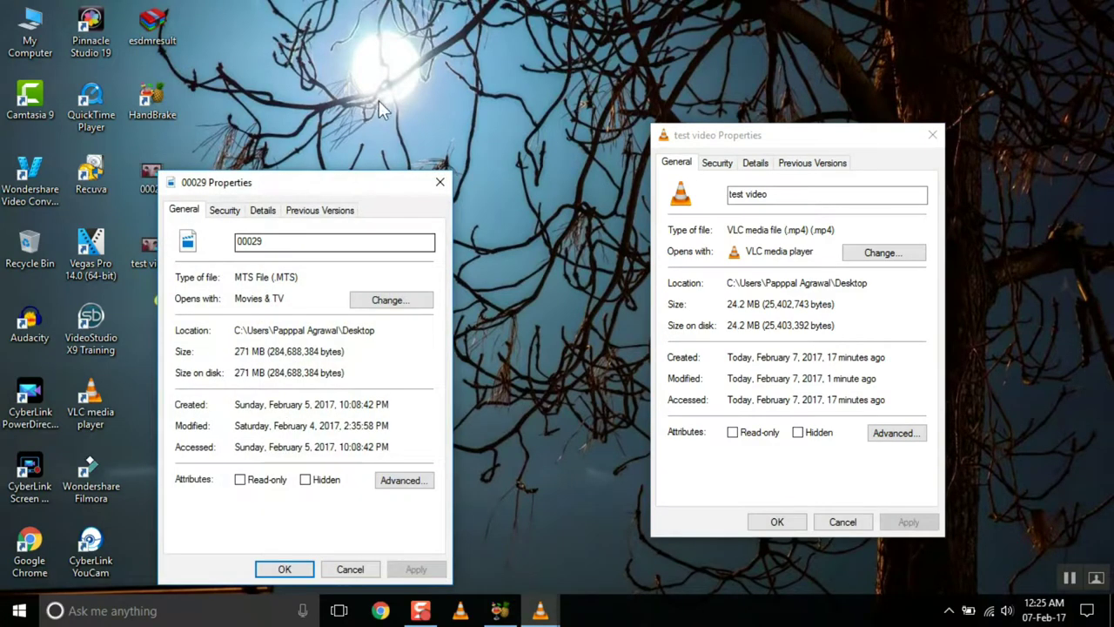
left_click_drag(353, 183, 395, 138)
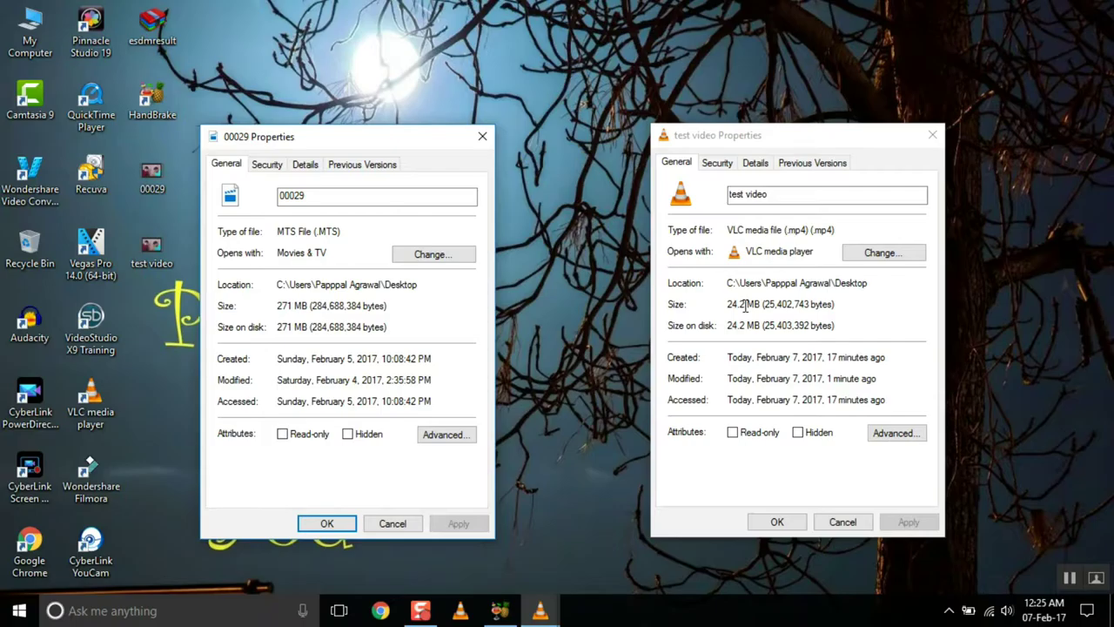
left_click(769, 523)
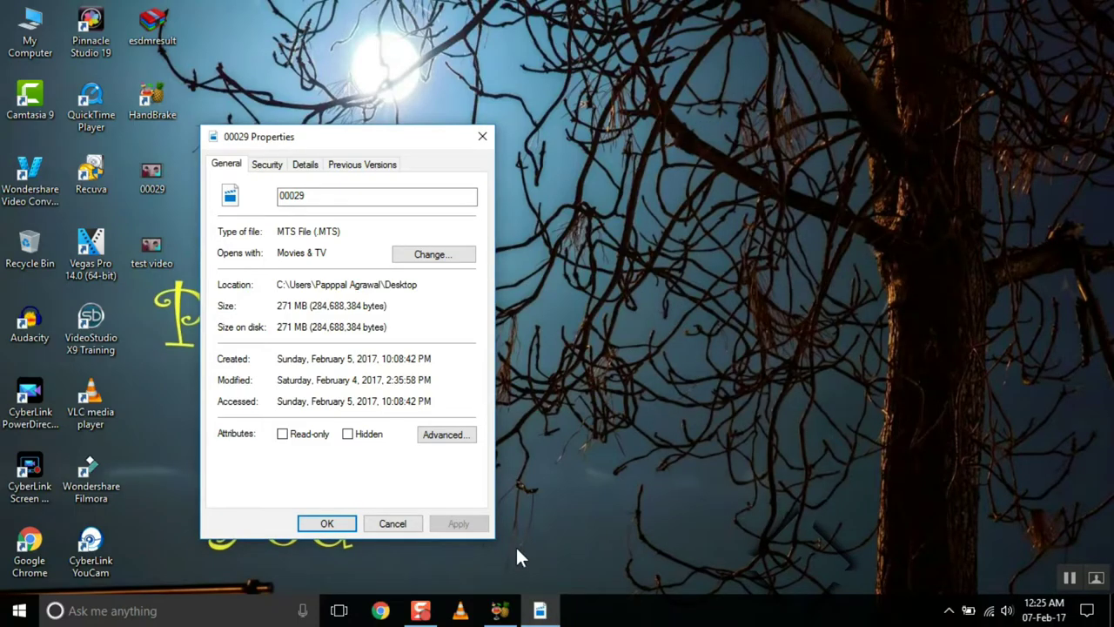
left_click(327, 523)
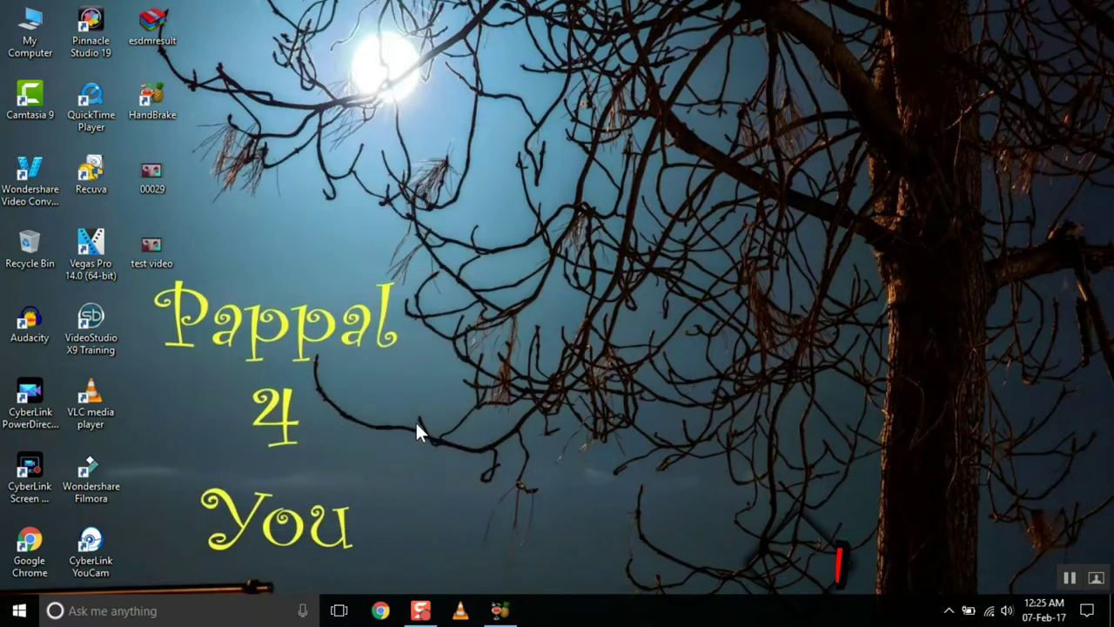
Play the original 00029 and the encoded test video to compare their picture quality, and close the player
double_click(172, 180)
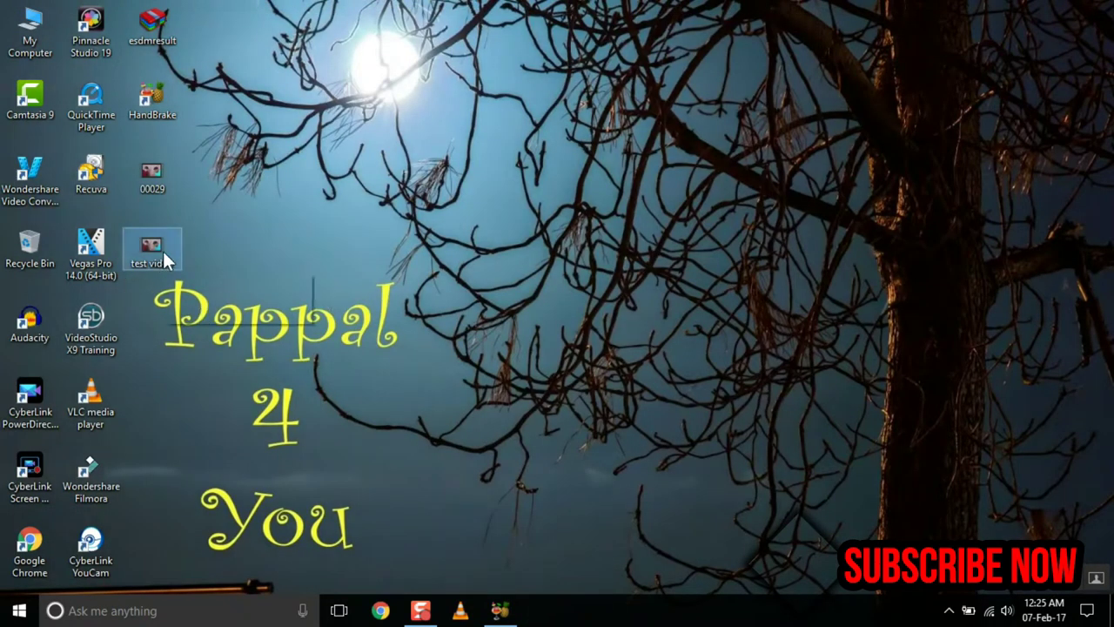
mouse_move(162, 250)
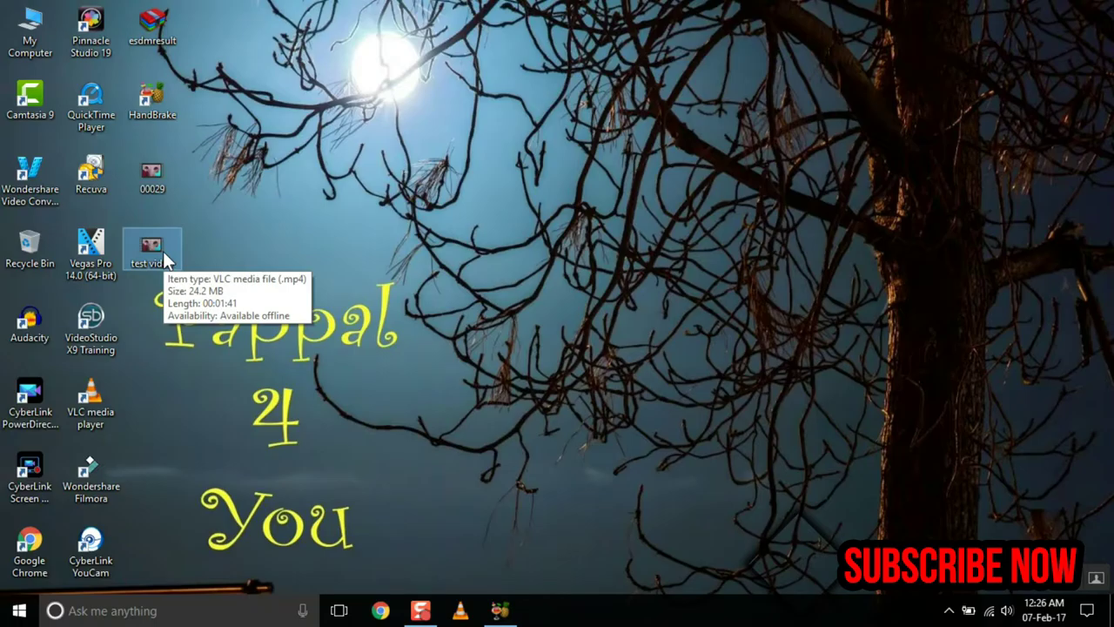
double_click(163, 251)
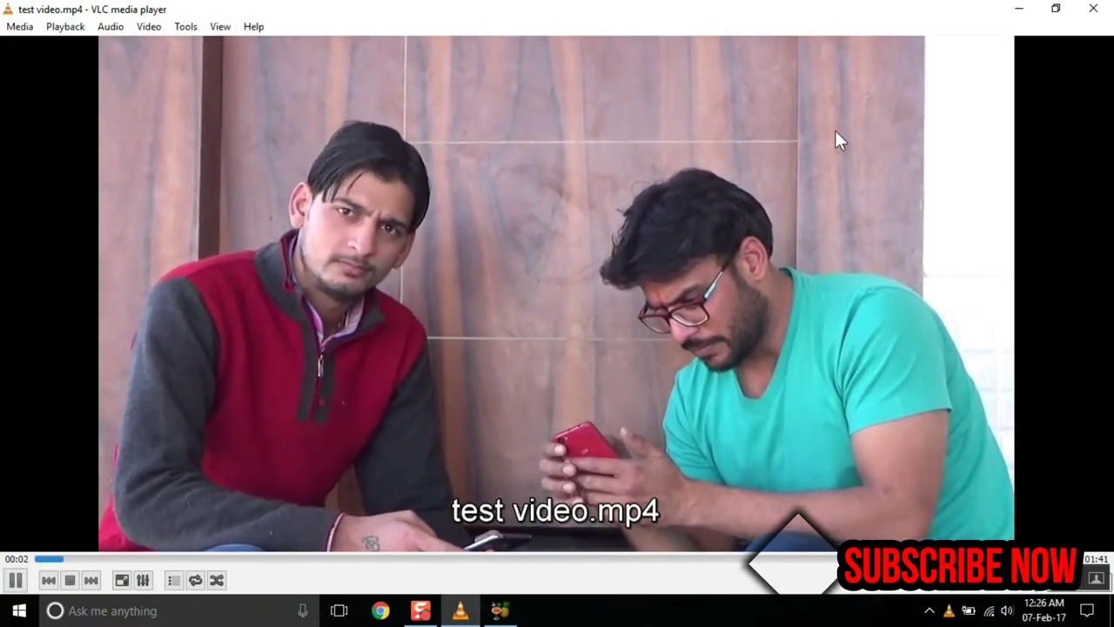
key("ctrl+q")
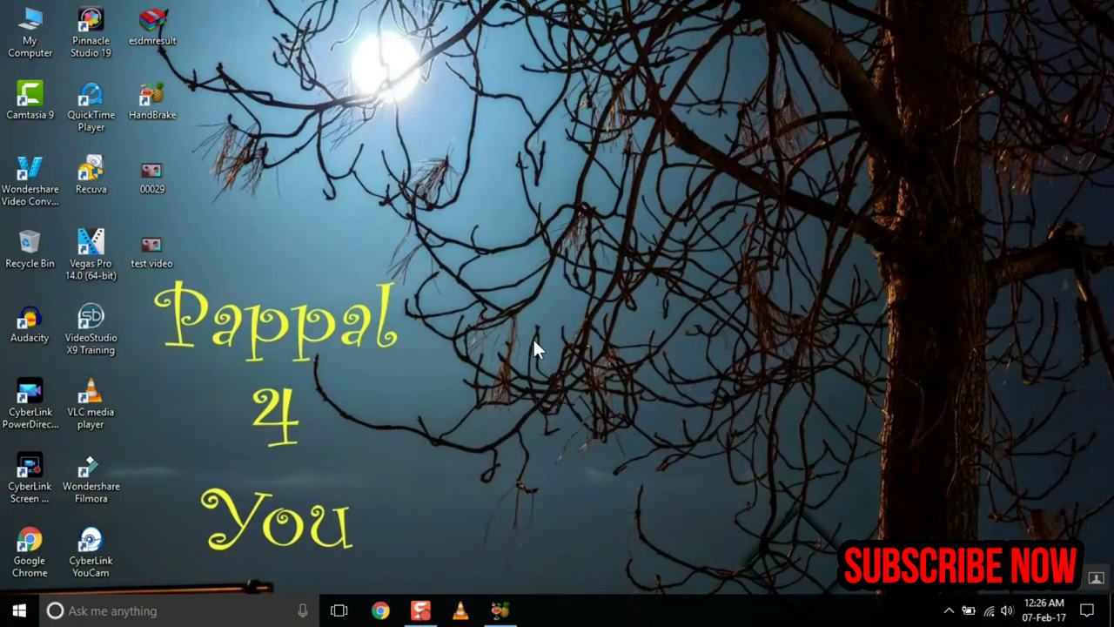